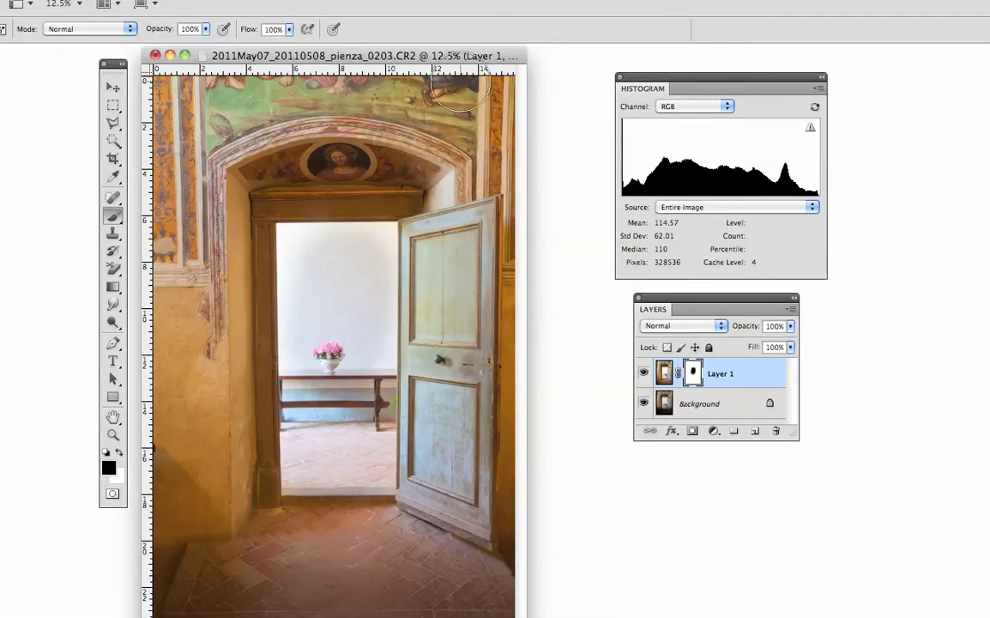
- Enlarge the document window at 100% zoom and move the Histogram, Layers and tool panels aside to make room
drag(429, 58, 444, 63)
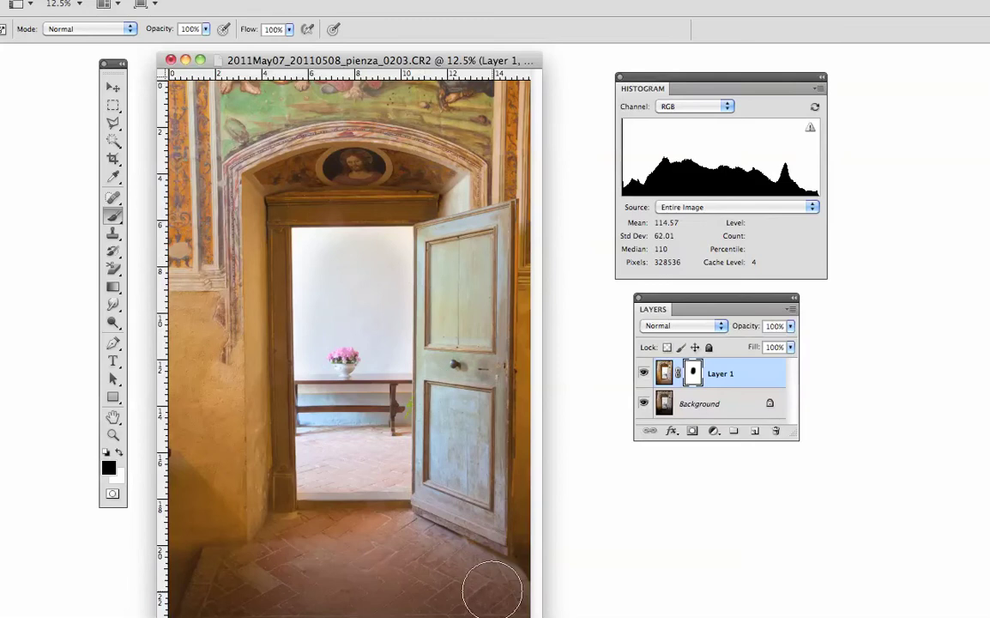
key(super+plus)
key(super+plus)
key(super+plus)
key(super+plus)
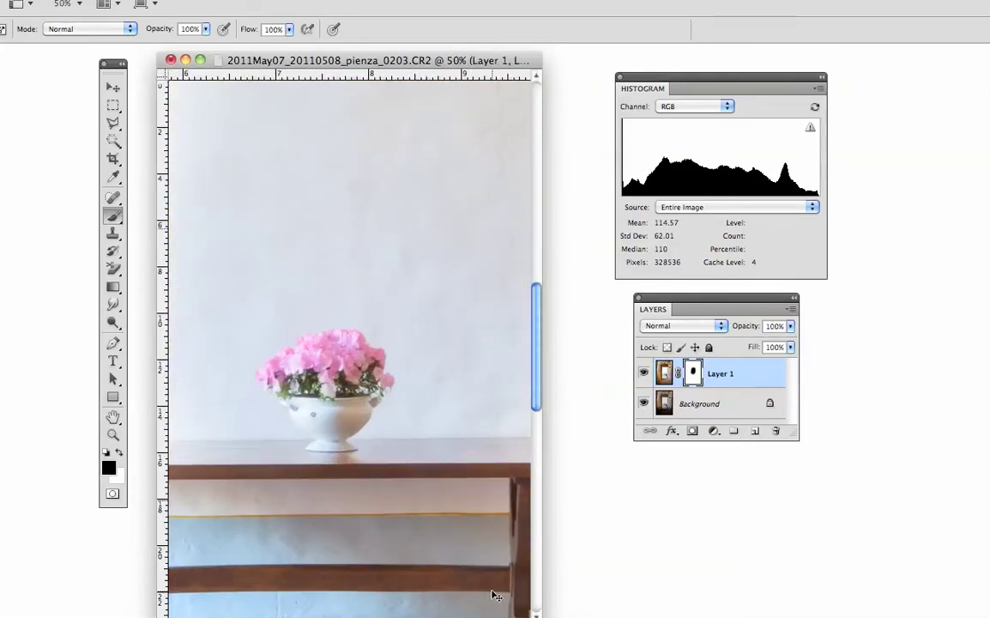
key(super+plus)
key(super+plus)
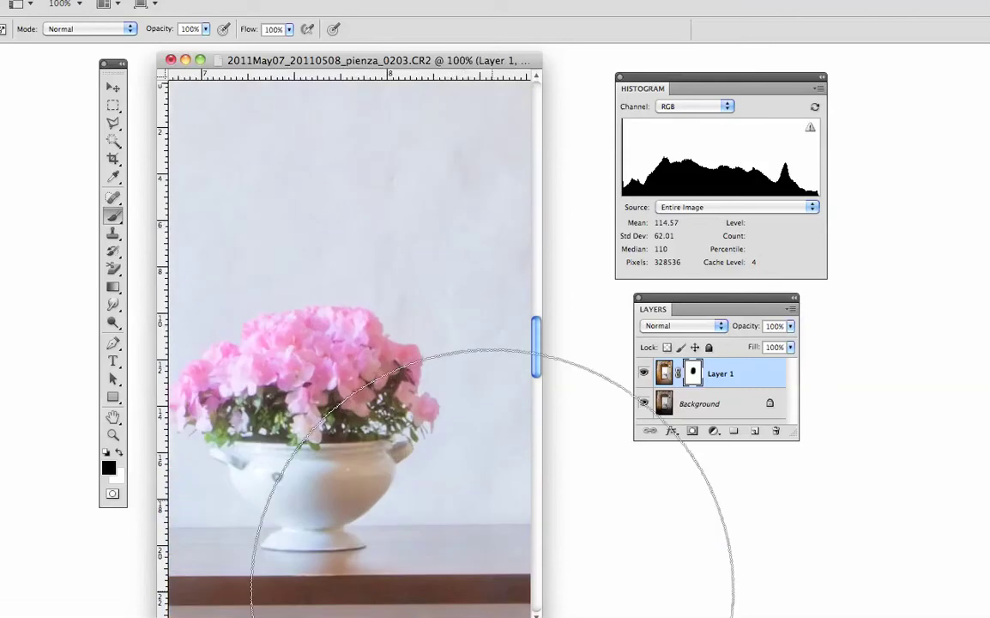
drag(536, 617, 623, 617)
drag(713, 77, 867, 66)
drag(755, 300, 951, 306)
drag(104, 63, 22, 49)
mouse_move(211, 60)
mouse_down()
mouse_move(129, 43)
mouse_move(111, 52)
mouse_up()
drag(522, 616, 785, 617)
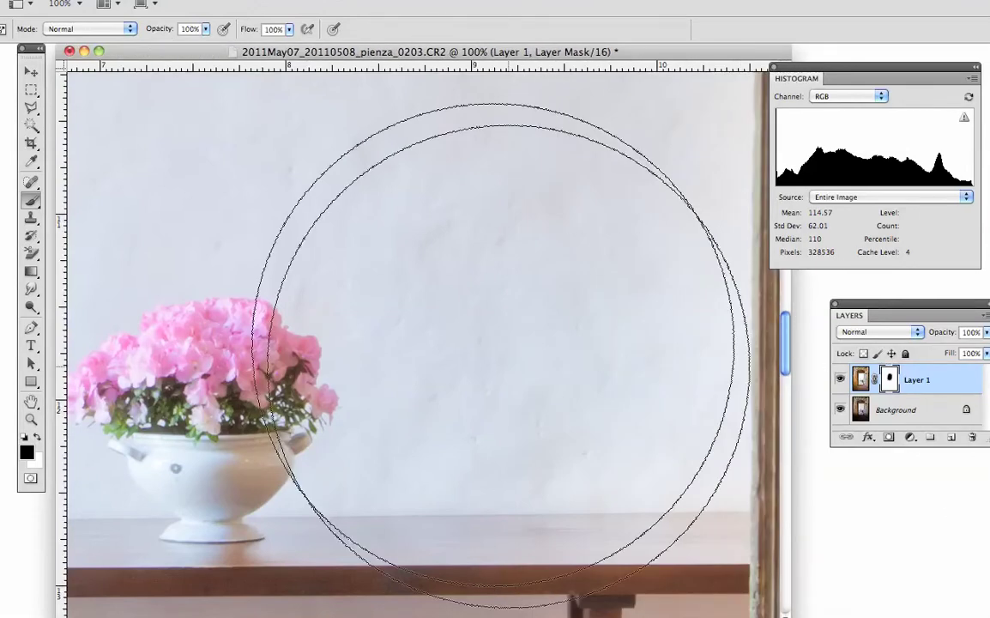
- Shrink the brush and paint black on Layer 1's mask over the white wall between the flowers and the door
drag(493, 616, 497, 617)
scroll(421, 343, right, 5)
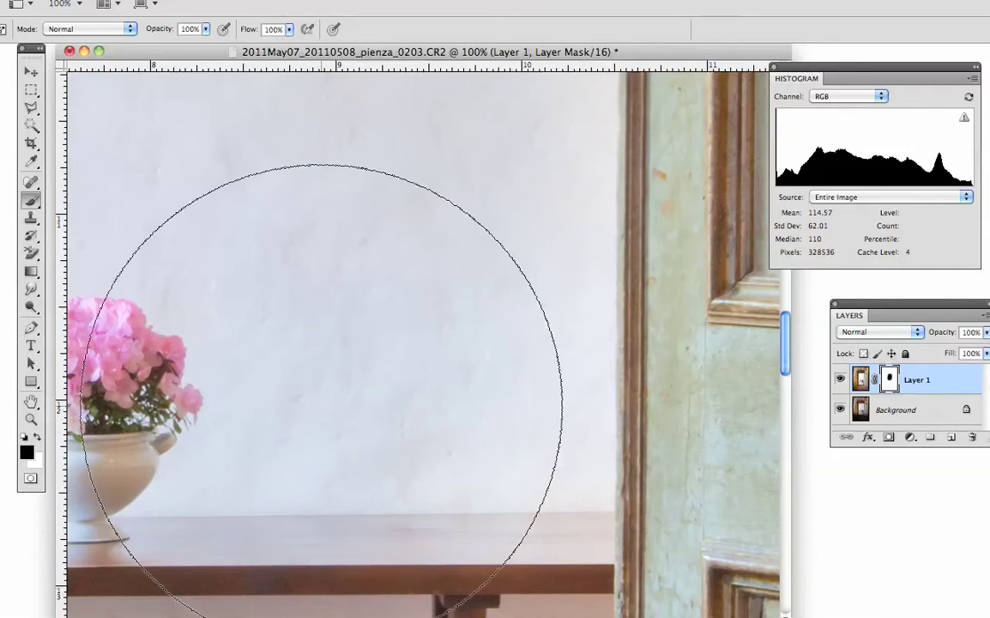
key(bracketleft)
key(bracketleft)
key(bracketleft)
key(bracketleft)
key(bracketleft)
key(bracketleft)
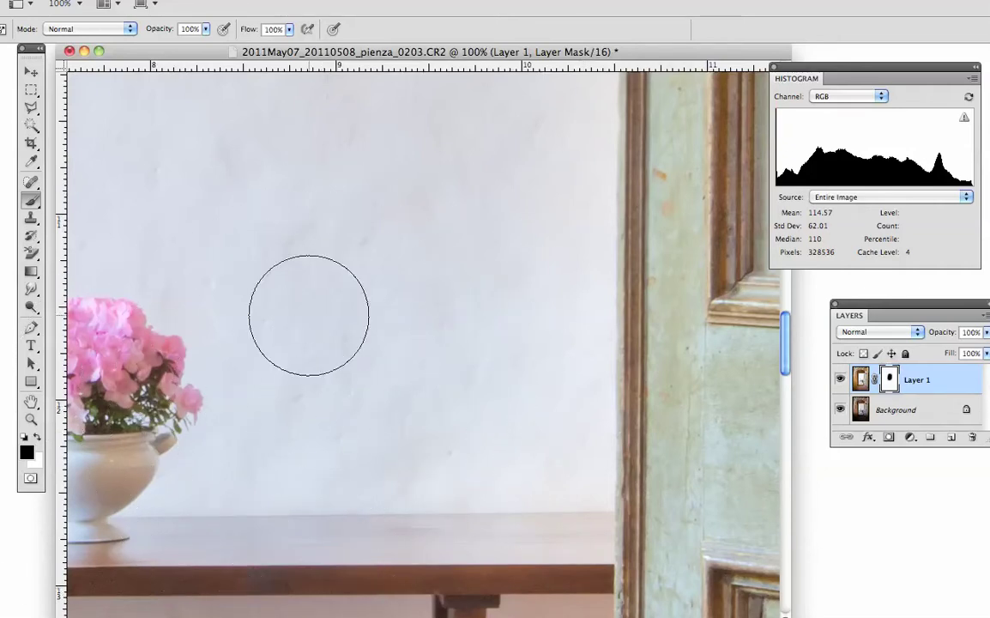
mouse_move(523, 458)
mouse_down()
mouse_move(502, 477)
mouse_move(221, 483)
mouse_up()
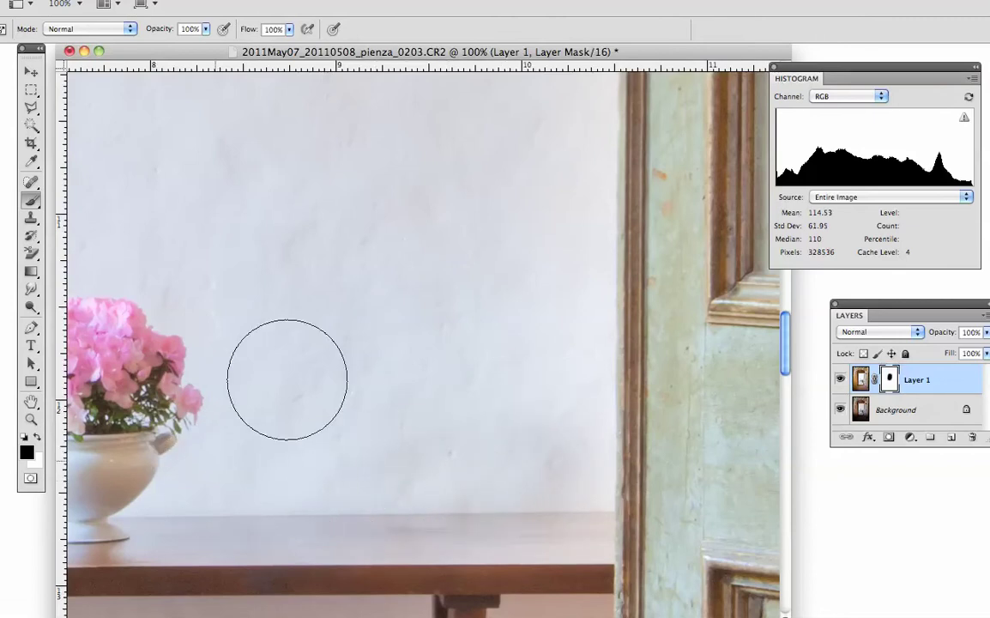
mouse_move(535, 330)
mouse_down()
mouse_move(549, 464)
mouse_move(464, 497)
mouse_move(415, 495)
mouse_move(380, 508)
mouse_up()
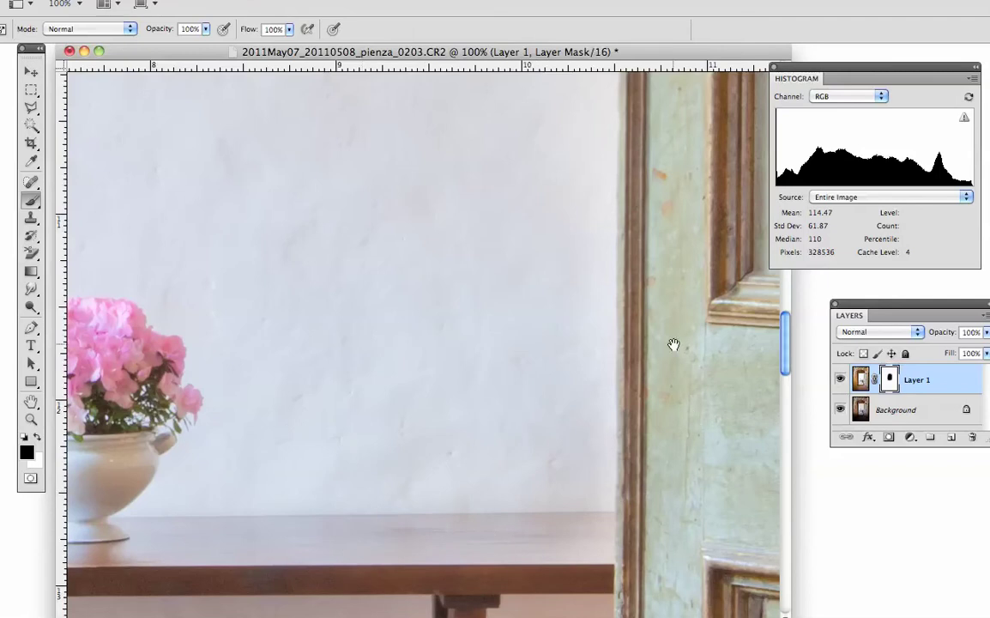
- Paint black on the layer mask over the wall beside the open door, working up towards the door's upper corner
drag(673, 344, 660, 614)
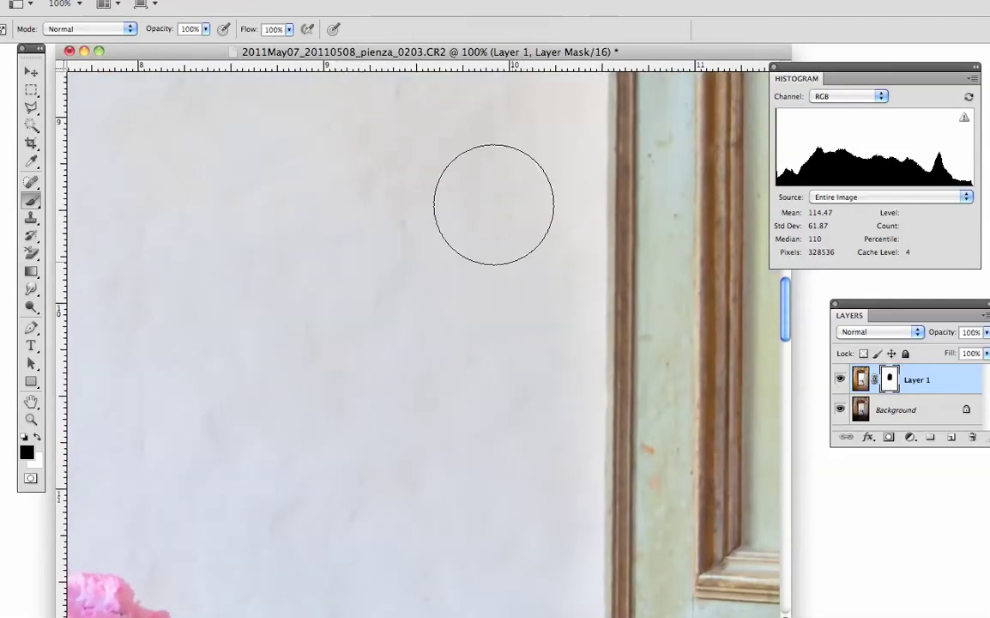
mouse_move(483, 160)
mouse_down()
mouse_move(398, 521)
mouse_move(305, 255)
mouse_move(477, 157)
mouse_move(401, 323)
mouse_move(477, 172)
mouse_move(508, 226)
mouse_move(432, 415)
mouse_up()
drag(676, 398, 659, 606)
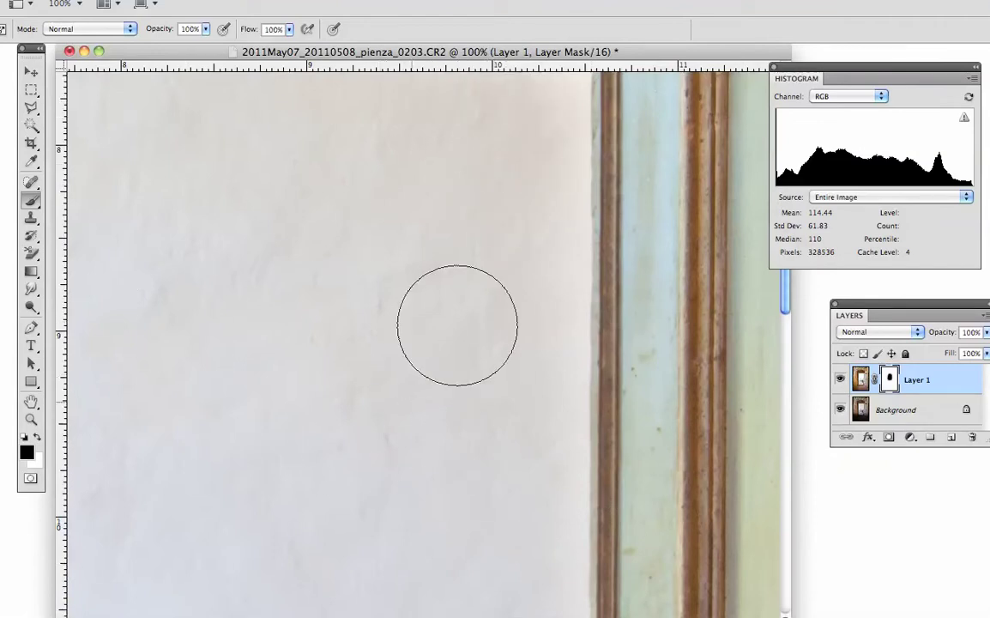
drag(498, 346, 503, 581)
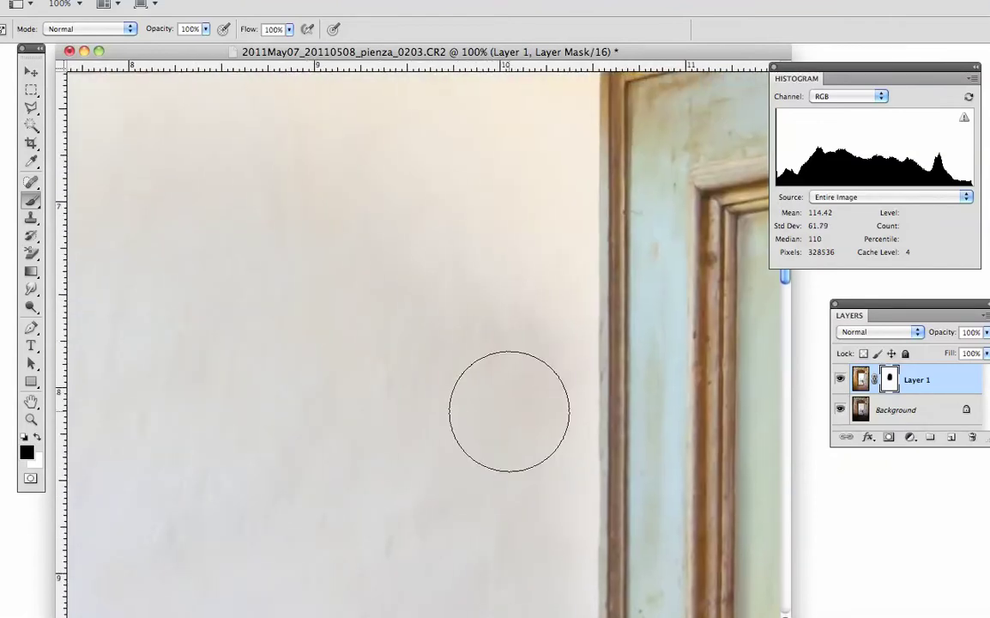
mouse_move(517, 392)
mouse_down()
mouse_move(487, 162)
mouse_move(468, 231)
mouse_move(481, 315)
mouse_move(495, 158)
mouse_move(265, 314)
mouse_move(391, 243)
mouse_move(211, 263)
mouse_move(243, 121)
mouse_move(199, 276)
mouse_move(99, 223)
mouse_up()
mouse_move(607, 446)
mouse_down()
mouse_move(583, 615)
mouse_move(570, 617)
mouse_up()
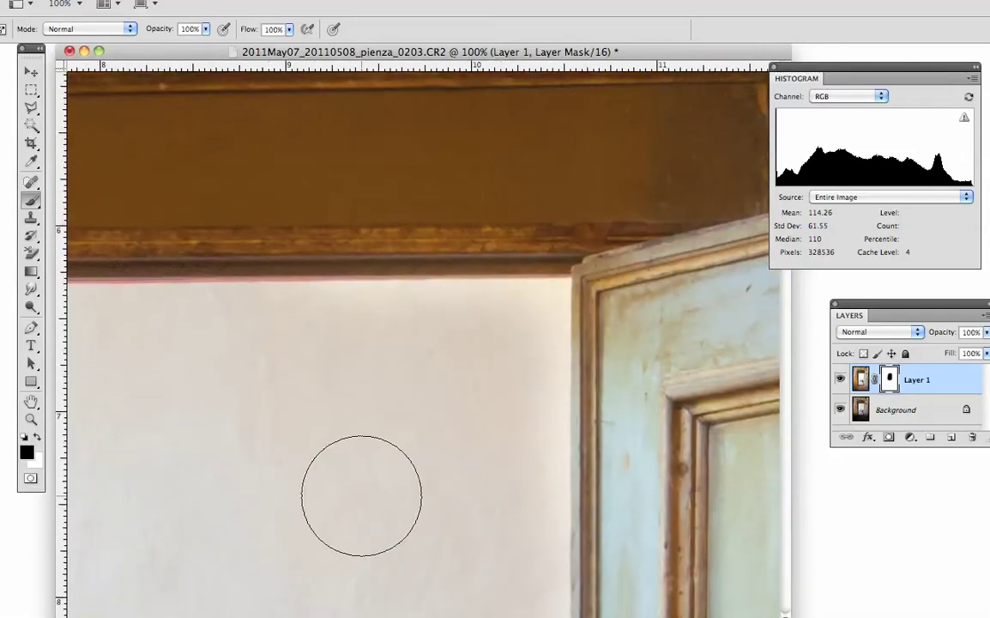
- Mask the upper part of the wall below the lintel, across to the left corner of the door frame
drag(286, 466, 717, 414)
mouse_move(483, 336)
mouse_down()
mouse_move(336, 333)
mouse_move(255, 350)
mouse_move(284, 403)
mouse_move(165, 461)
mouse_move(366, 496)
mouse_move(369, 528)
mouse_up()
drag(425, 446, 694, 486)
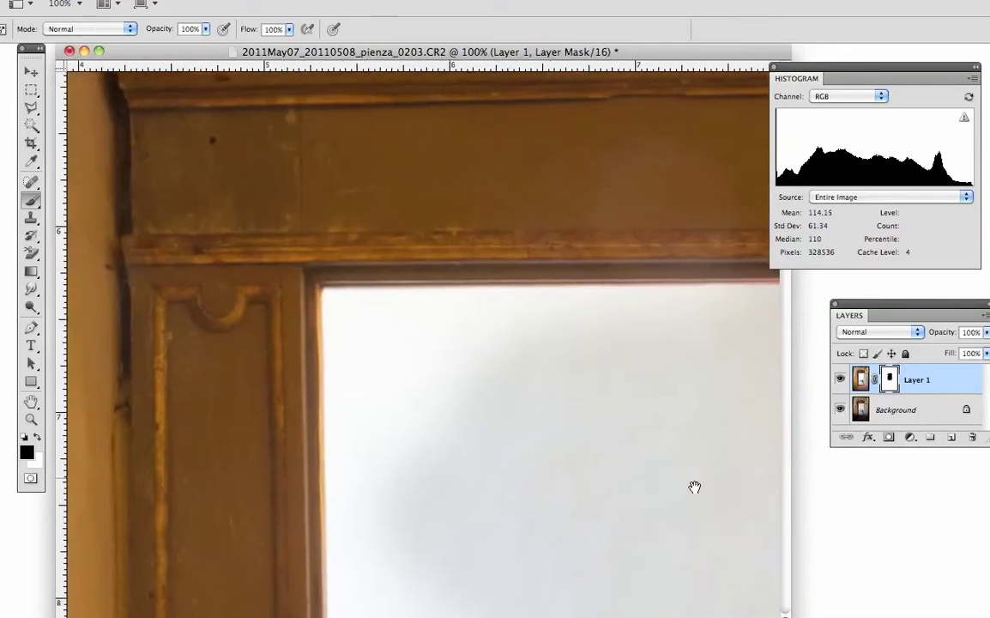
mouse_move(663, 361)
mouse_down()
mouse_move(462, 360)
mouse_move(416, 452)
mouse_move(581, 464)
mouse_move(519, 464)
mouse_move(444, 360)
mouse_move(417, 347)
mouse_up()
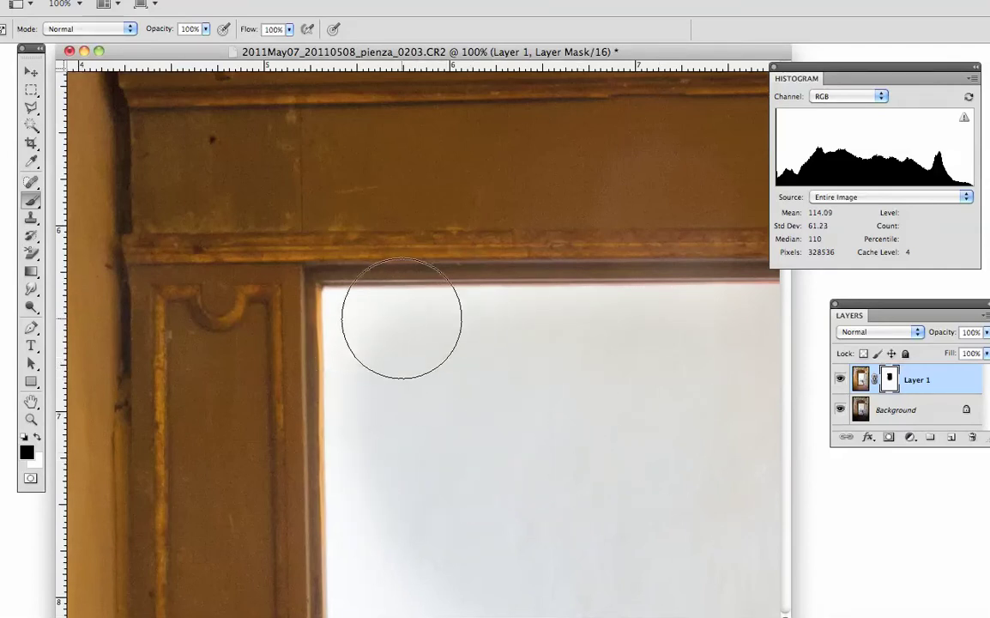
- Paint the mask down the wall beside the left door jamb and over the tabletop next to the flower pot
key(space)
mouse_move(625, 473)
mouse_down()
mouse_move(561, 252)
mouse_move(567, 195)
mouse_up()
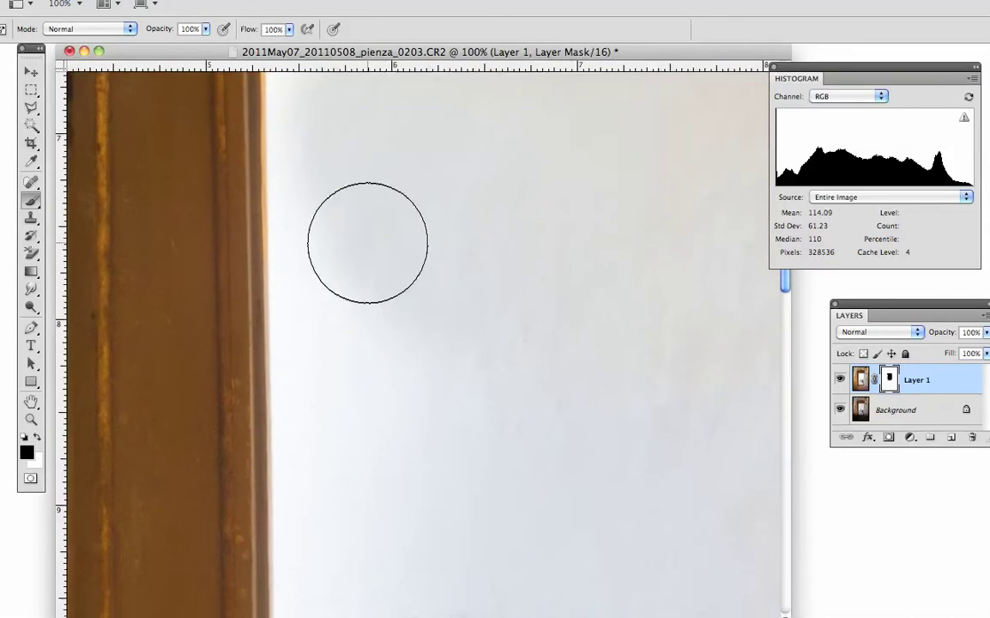
mouse_move(367, 243)
mouse_down()
mouse_move(369, 513)
mouse_move(443, 398)
mouse_move(537, 327)
mouse_move(514, 159)
mouse_up()
key(space)
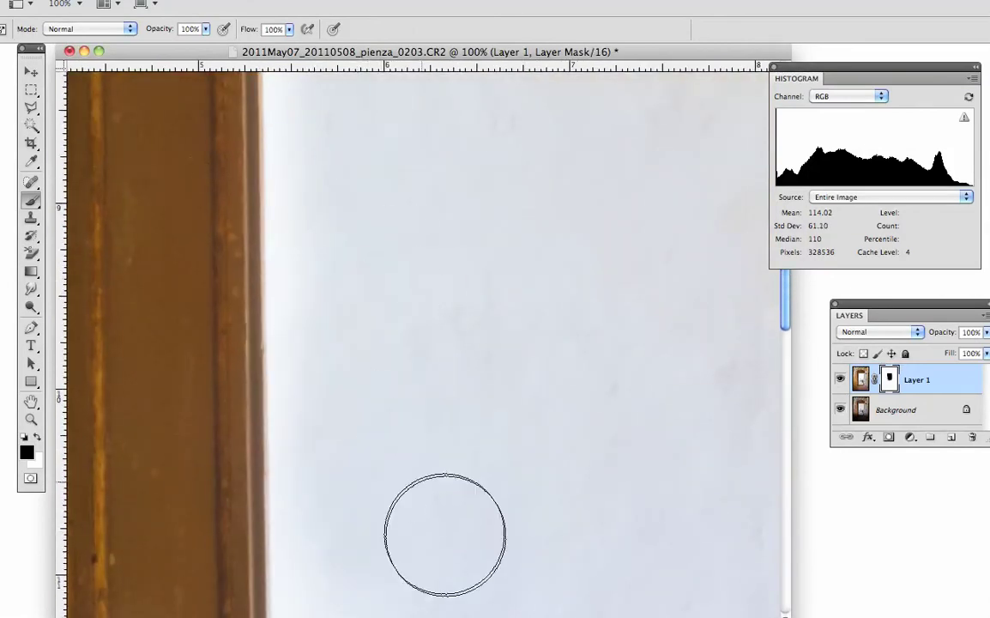
key(space)
drag(451, 499, 440, 185)
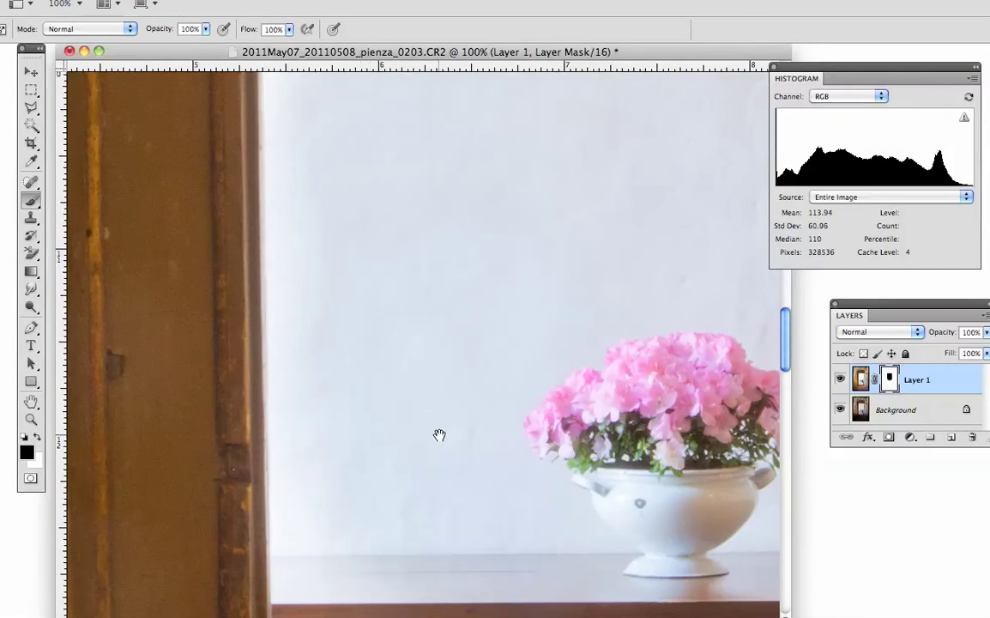
key(space)
drag(445, 411, 453, 260)
mouse_move(377, 401)
mouse_down()
mouse_move(345, 392)
mouse_move(640, 395)
mouse_up()
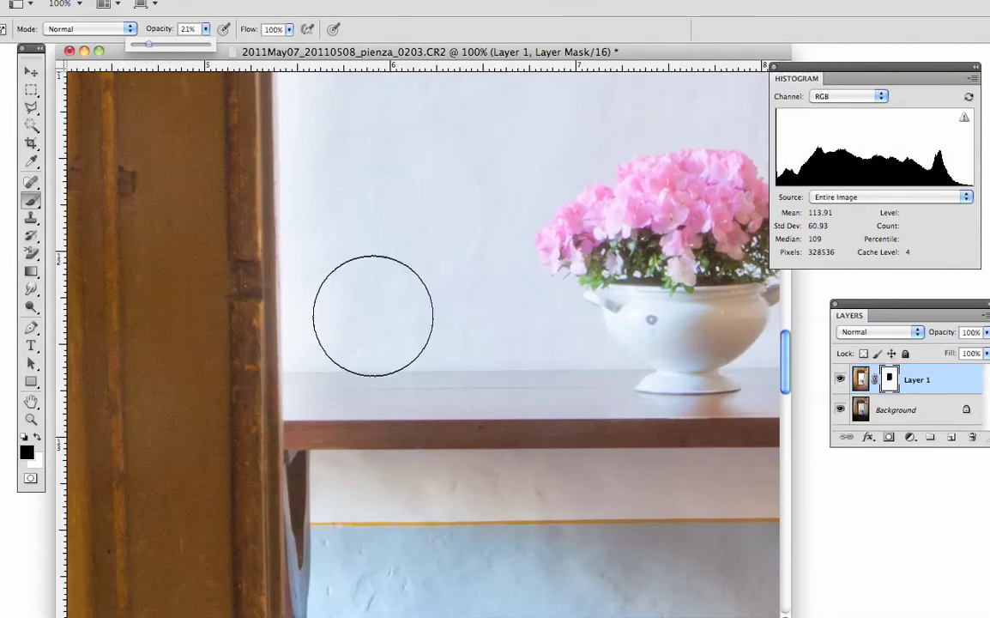
- Lower the brush opacity to 21% and blend the mask over the table's left end and up along the left jamb
mouse_move(323, 336)
mouse_down()
mouse_move(319, 352)
mouse_move(286, 374)
mouse_move(374, 402)
mouse_move(332, 391)
mouse_move(385, 377)
mouse_move(331, 254)
mouse_move(361, 365)
mouse_move(403, 265)
mouse_move(431, 423)
mouse_move(295, 283)
mouse_move(471, 380)
mouse_move(331, 388)
mouse_move(542, 416)
mouse_up()
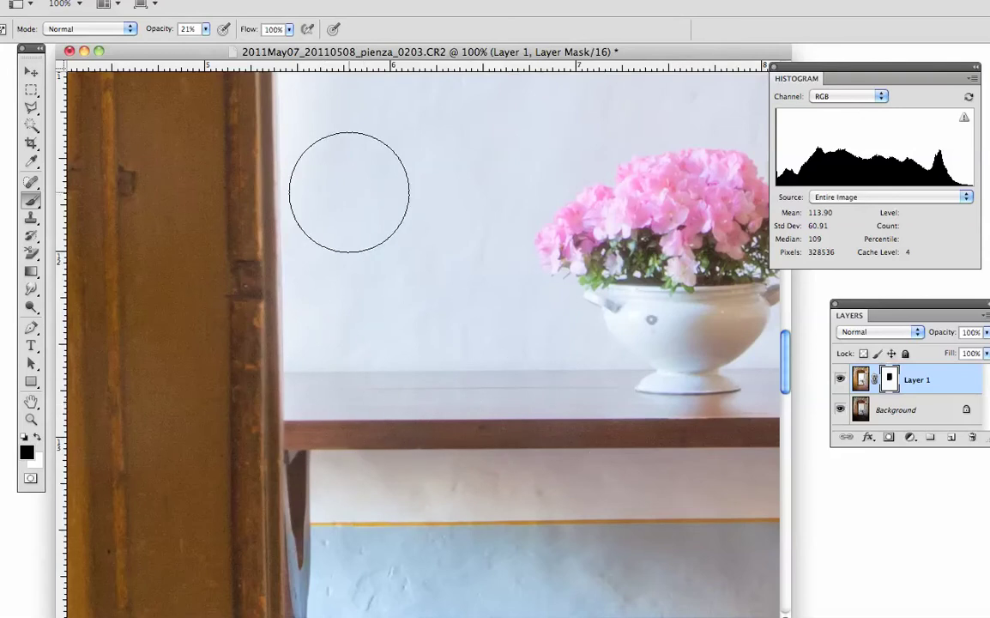
drag(369, 206, 409, 414)
mouse_move(326, 419)
mouse_down()
mouse_move(307, 275)
mouse_move(321, 180)
mouse_move(288, 333)
mouse_move(368, 325)
mouse_move(323, 156)
mouse_move(445, 302)
mouse_move(392, 125)
mouse_move(394, 254)
mouse_move(251, 258)
mouse_move(429, 471)
mouse_up()
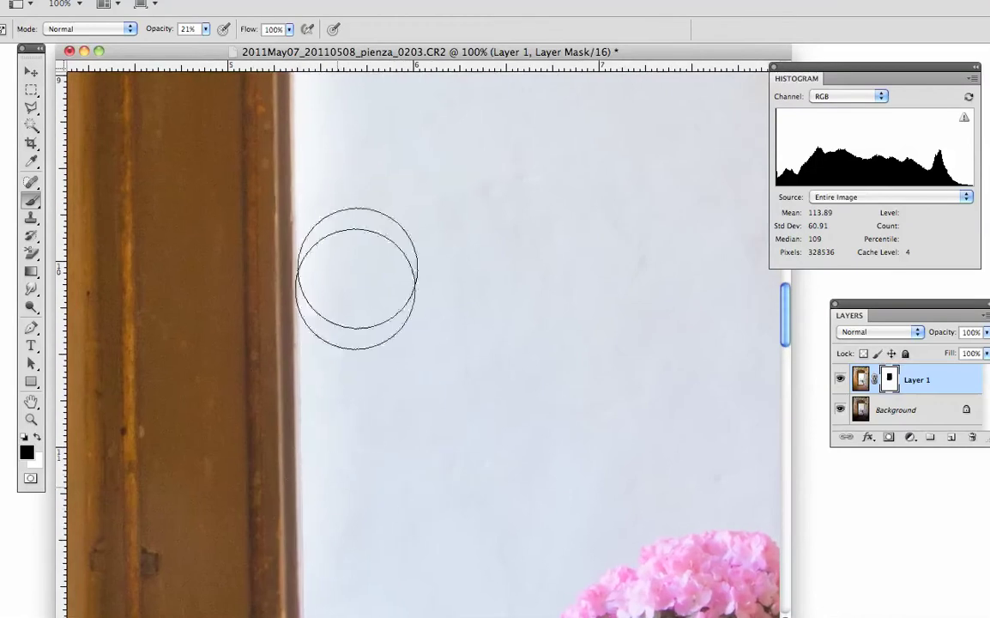
drag(444, 300, 455, 536)
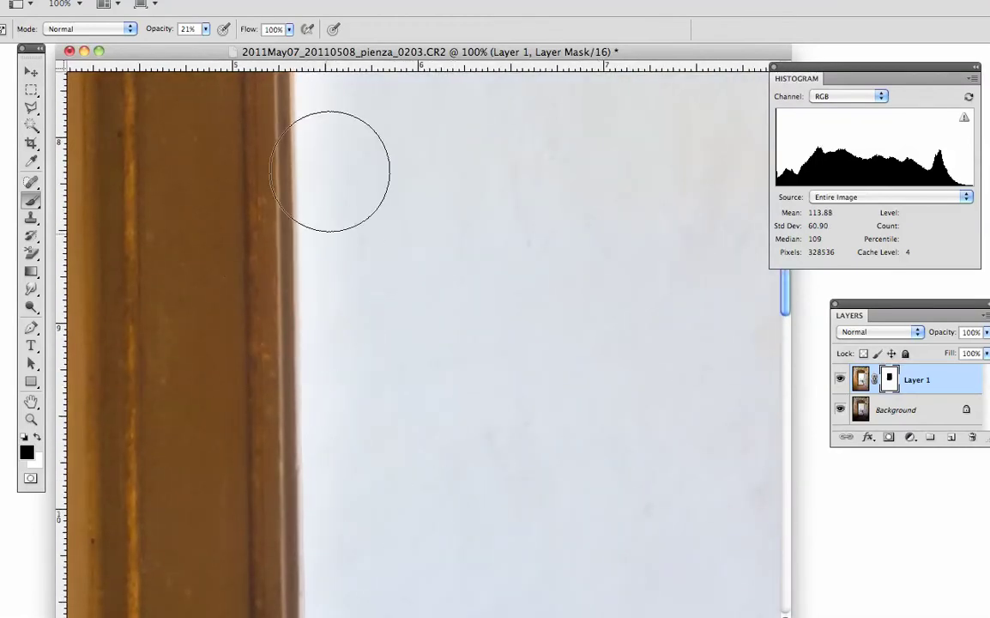
mouse_move(403, 253)
mouse_down()
mouse_move(427, 366)
mouse_move(431, 534)
mouse_up()
mouse_move(357, 448)
mouse_down()
mouse_move(367, 411)
mouse_move(512, 279)
mouse_move(463, 132)
mouse_move(501, 172)
mouse_up()
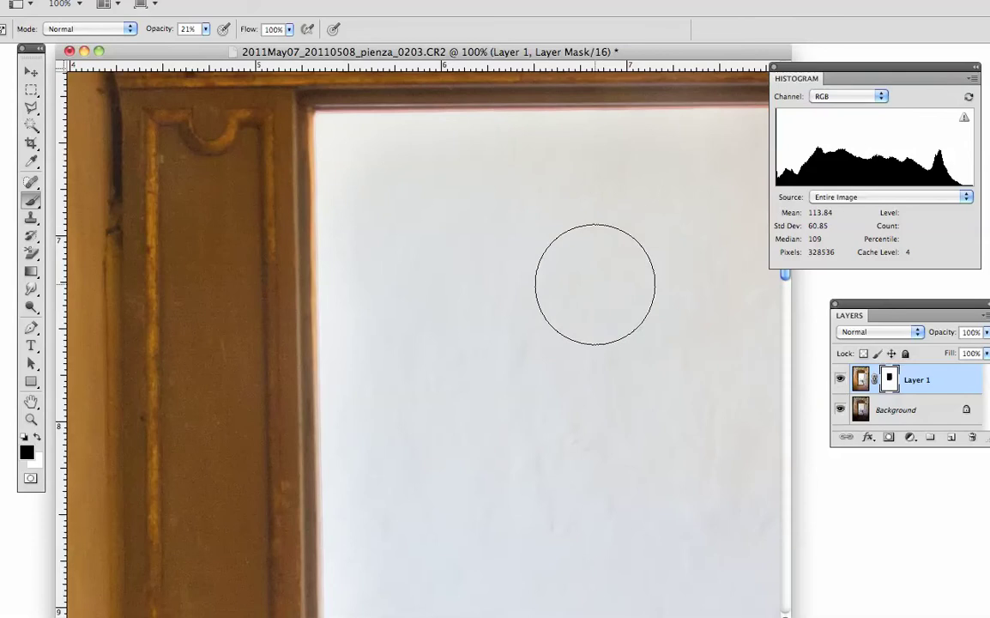
- Blend the mask at 21% opacity near the wall's upper right corner, down the door edge and above the table
drag(600, 258, 441, 323)
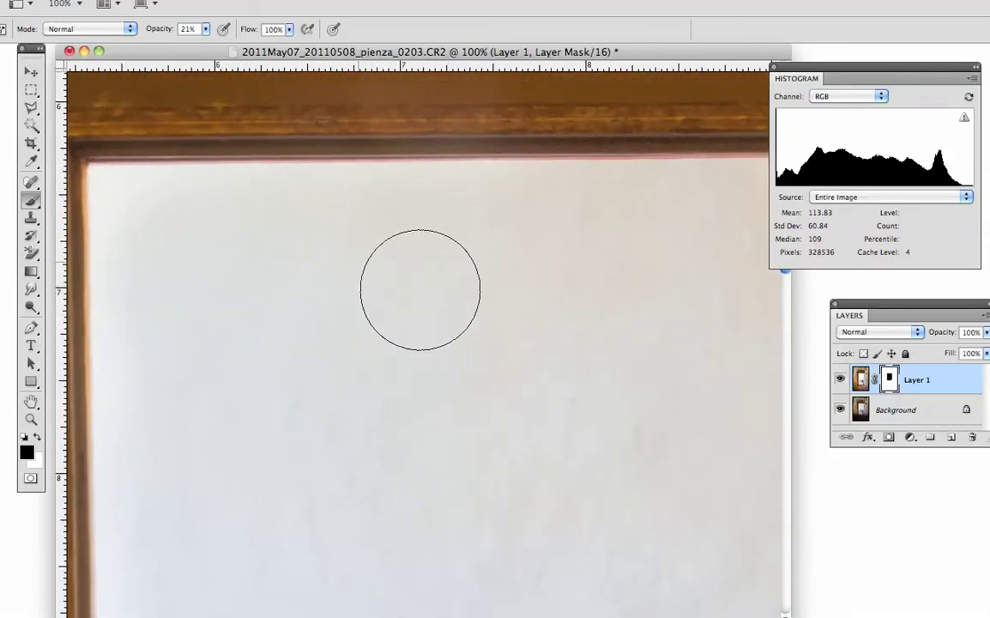
drag(485, 308, 260, 305)
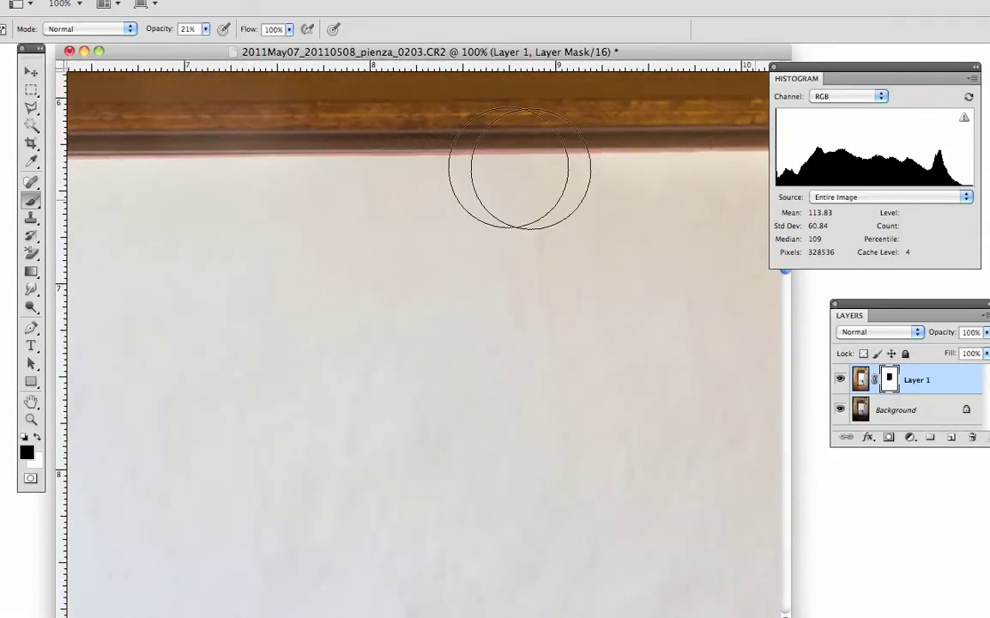
drag(496, 275, 193, 237)
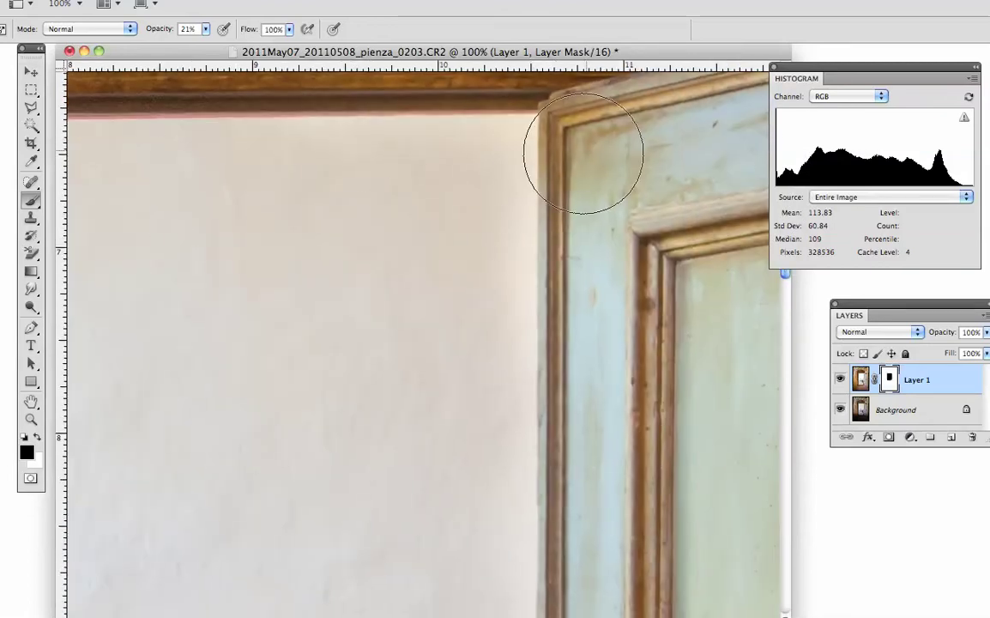
mouse_move(461, 346)
mouse_down()
mouse_move(472, 340)
mouse_move(454, 179)
mouse_up()
mouse_move(630, 241)
mouse_down()
mouse_move(568, 190)
mouse_move(598, 481)
mouse_move(514, 287)
mouse_up()
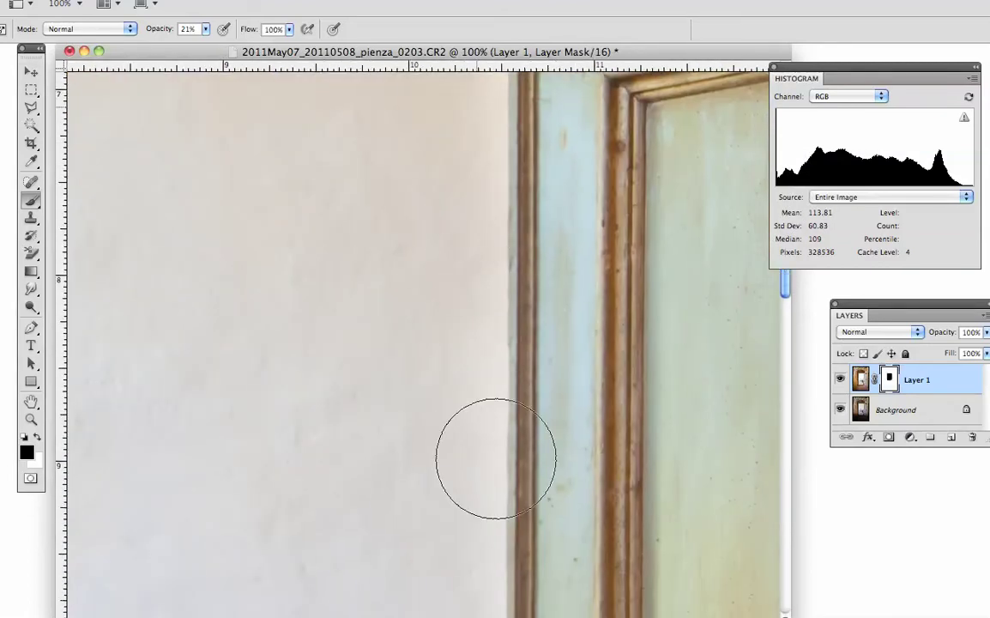
drag(491, 483, 491, 81)
mouse_move(455, 137)
mouse_down()
mouse_move(449, 387)
mouse_move(449, 155)
mouse_move(448, 308)
mouse_move(439, 222)
mouse_up()
mouse_move(518, 570)
mouse_down()
mouse_move(579, 376)
mouse_move(537, 232)
mouse_up()
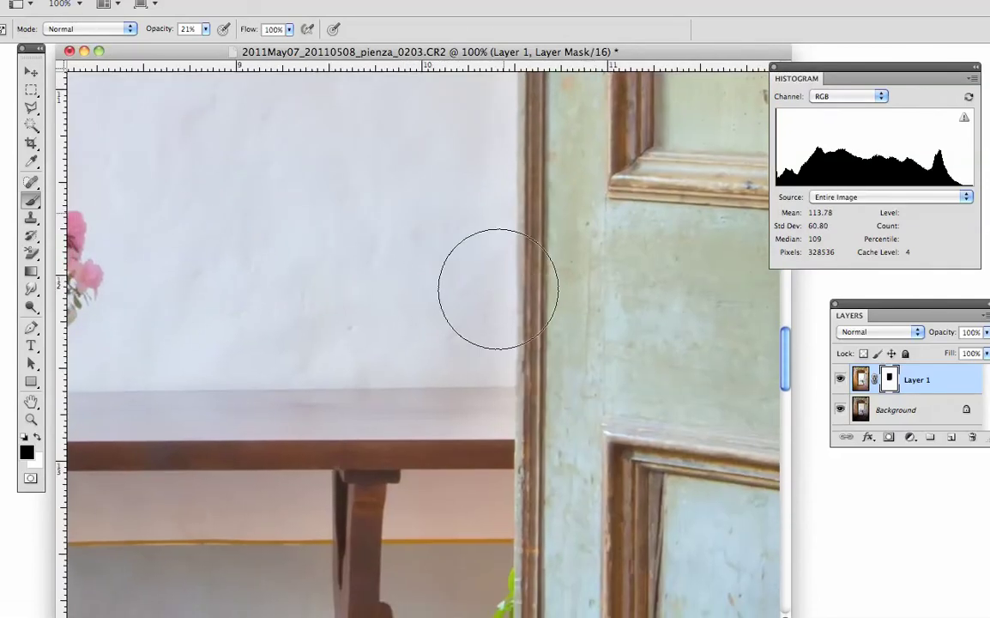
mouse_move(286, 332)
mouse_down()
mouse_move(322, 281)
mouse_move(274, 161)
mouse_move(524, 375)
mouse_move(552, 172)
mouse_up()
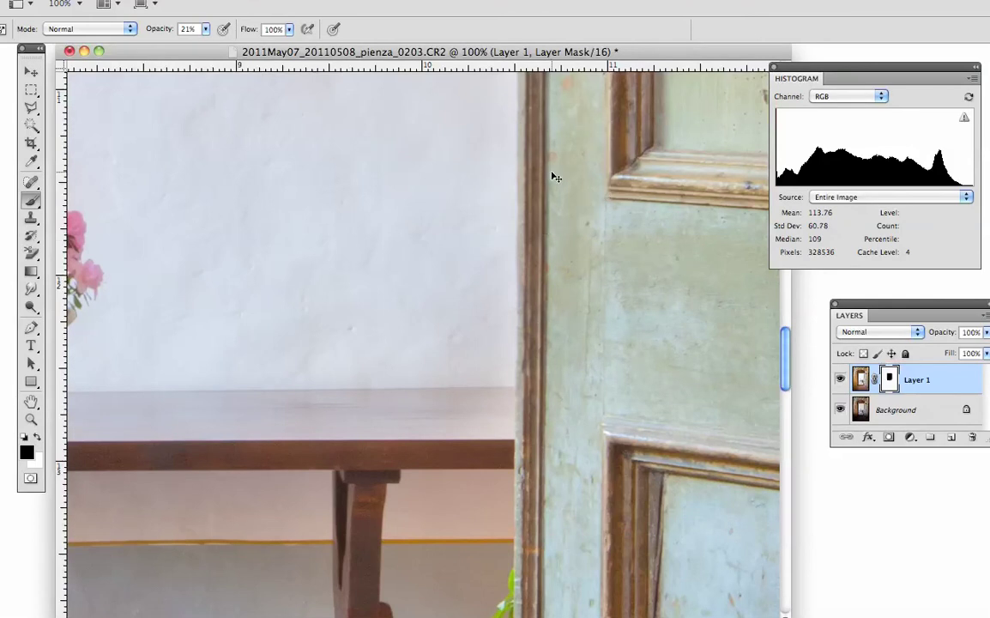
- Set the brush opacity to 13%, enlarge the brush and paint the mask over the tiled floor beyond the doorway
key(super+0)
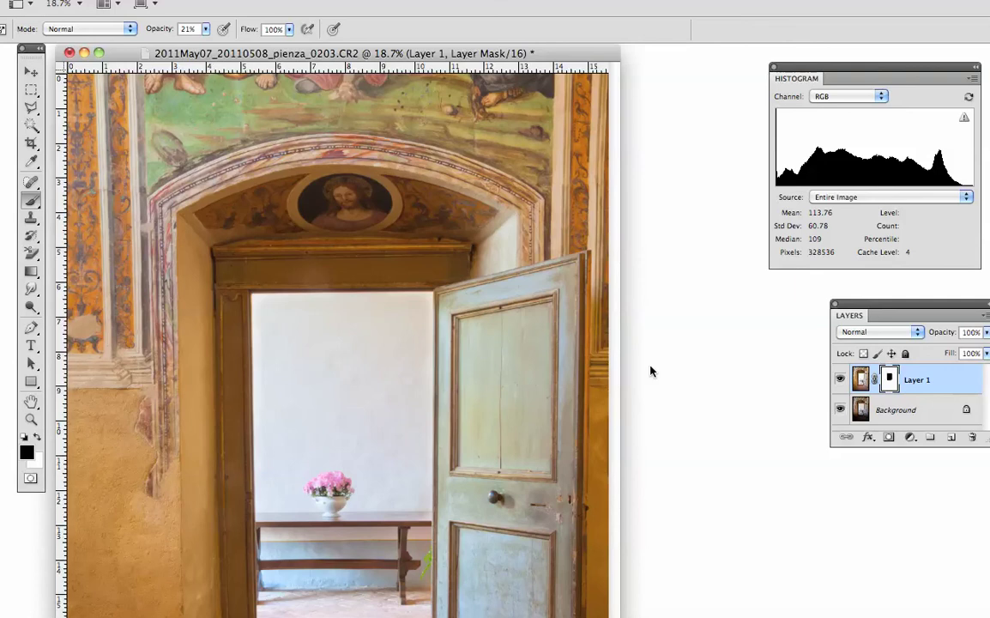
key(super+minus)
key(super+minus)
key(super+minus)
key(super+minus)
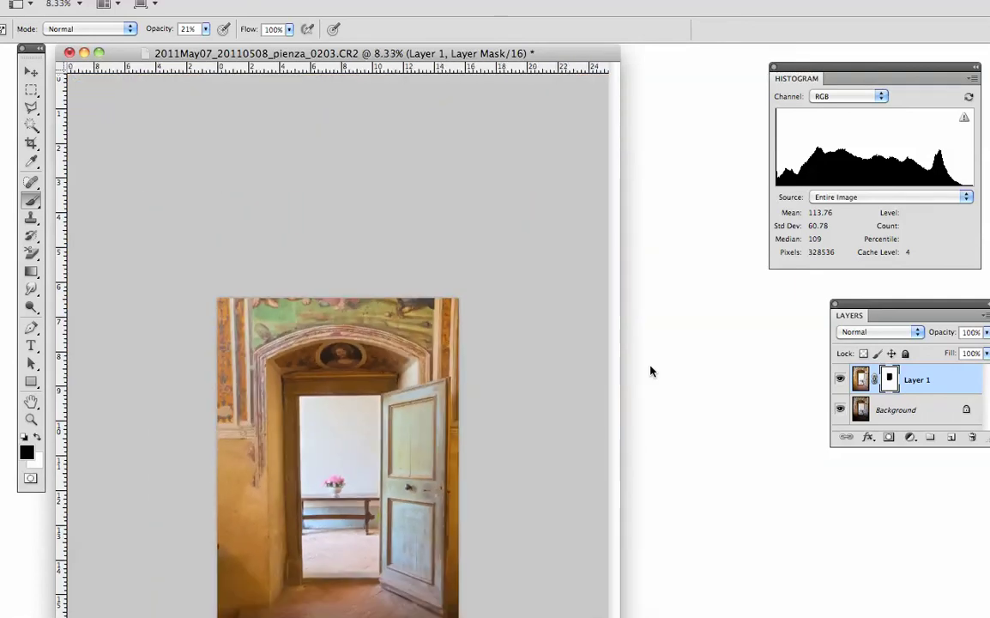
key(super+plus)
key(super+plus)
key(super+plus)
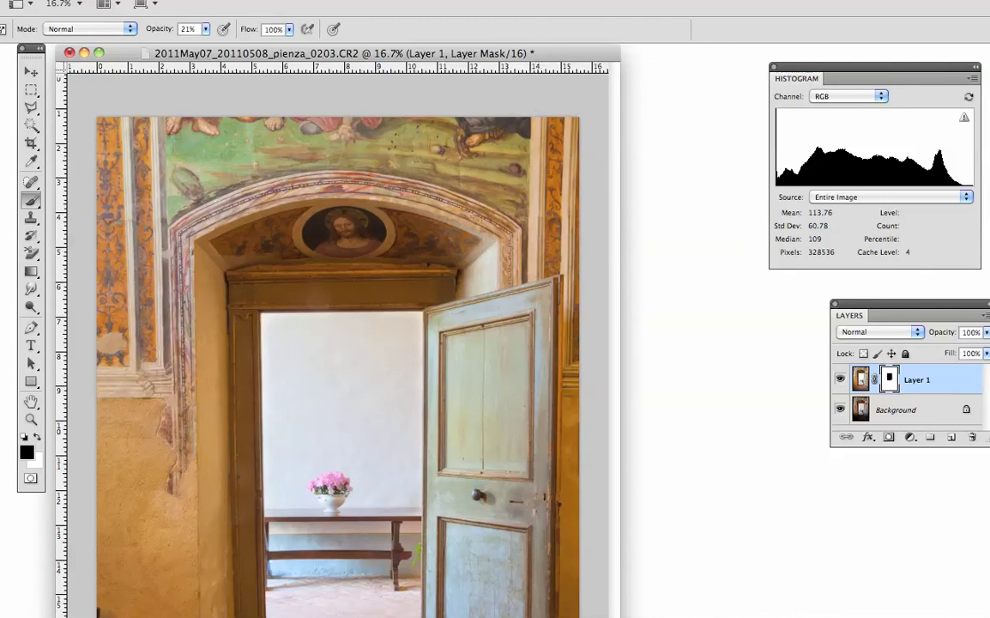
scroll(335, 343, down, 3)
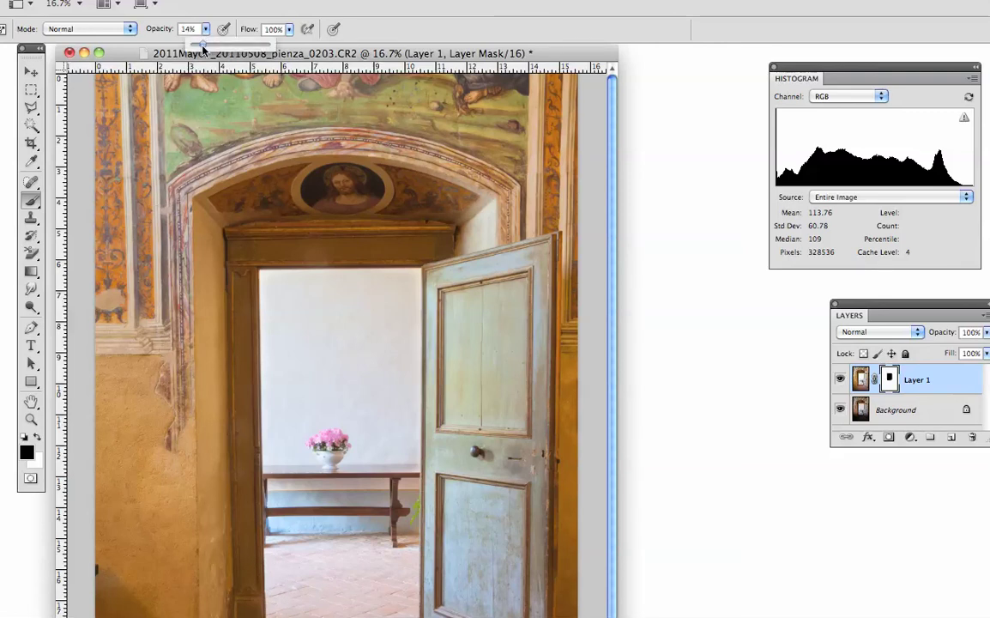
key(bracketright)
key(bracketright)
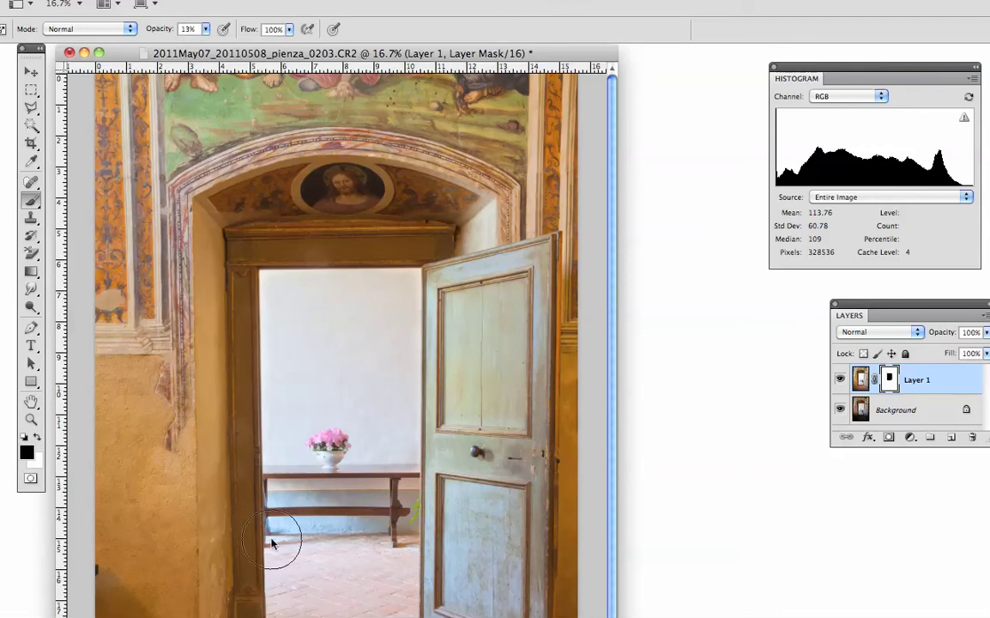
drag(321, 586, 404, 585)
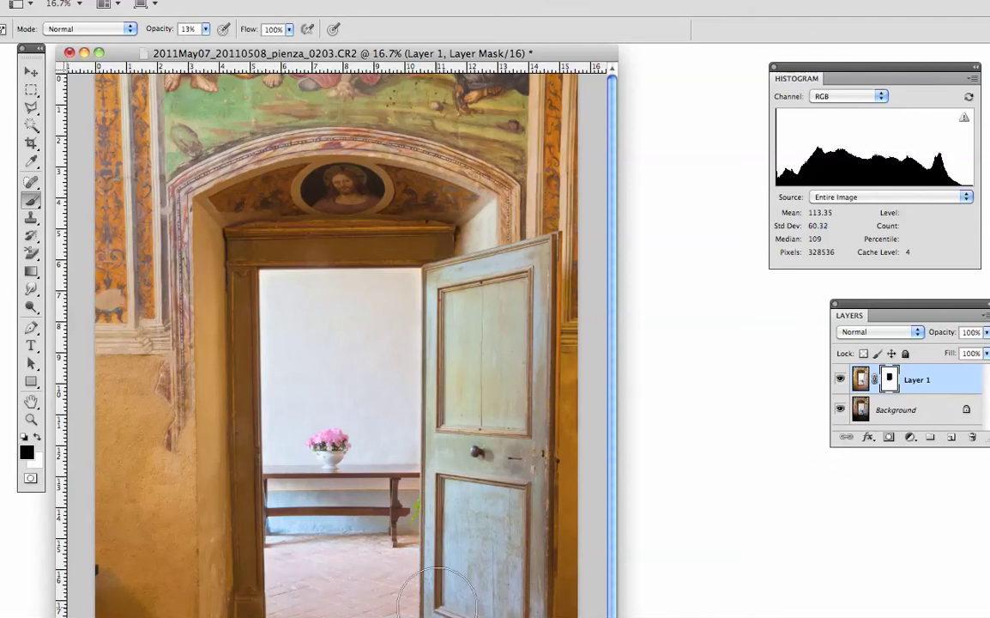